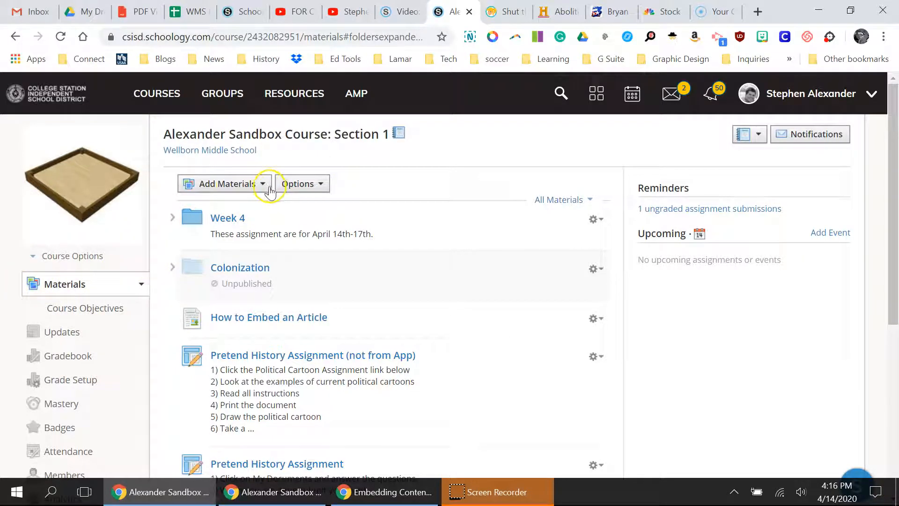
Add a new page to the course materials and title it "Reform Movements Article"
{"action": "left_click", "coordinate": [262, 188]}
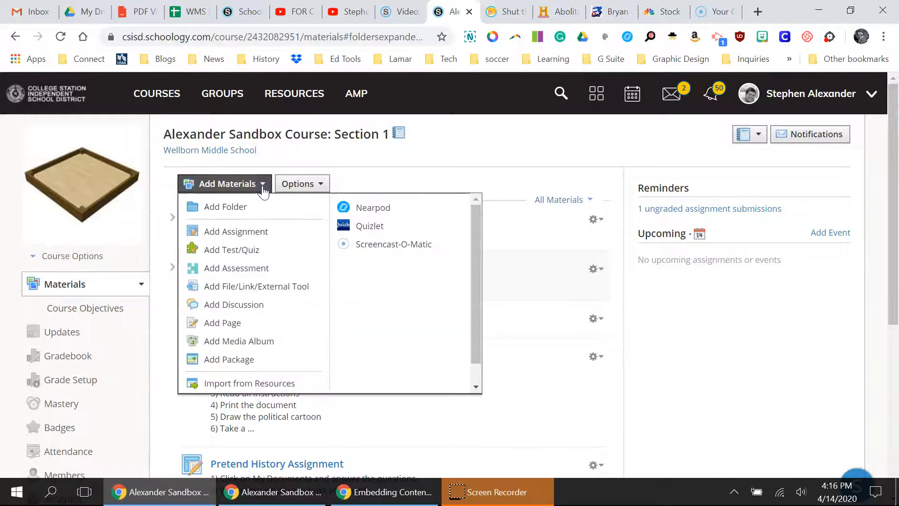
{"action": "left_click", "coordinate": [233, 327]}
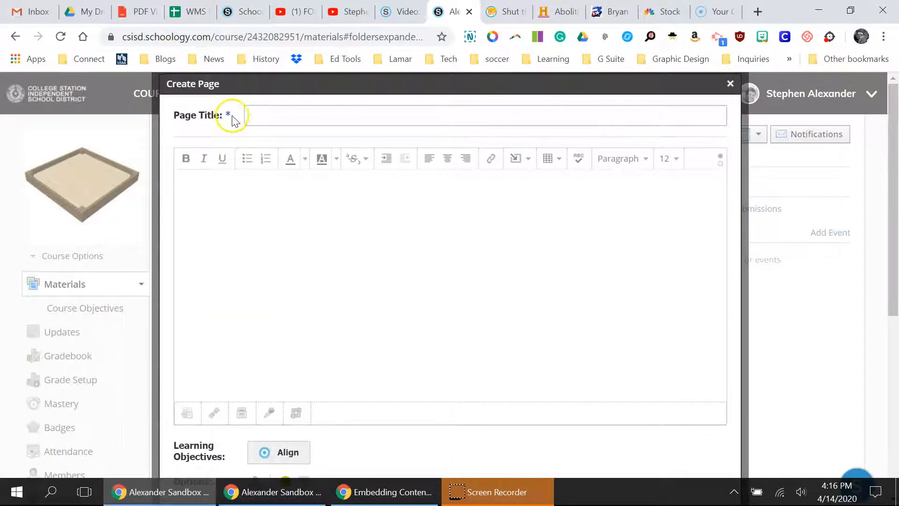
{"action": "left_click", "coordinate": [266, 119]}
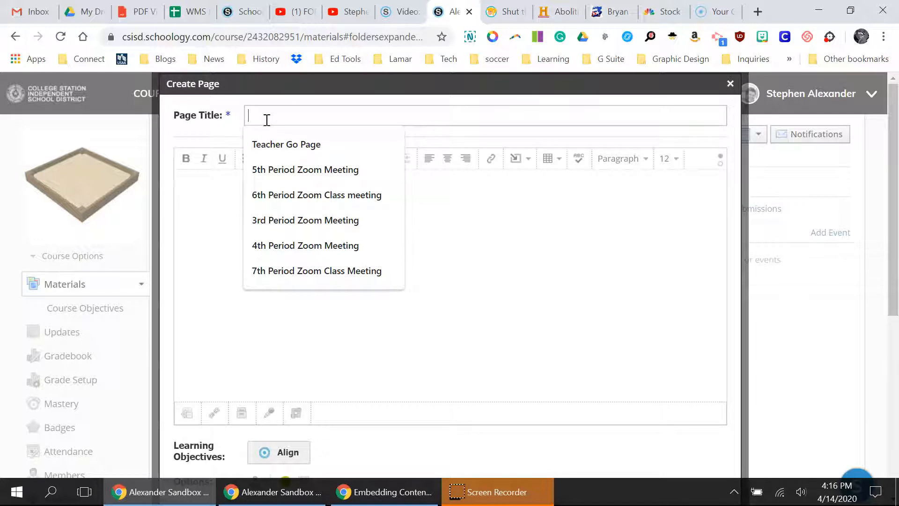
{"action": "type", "text": "Reform"}
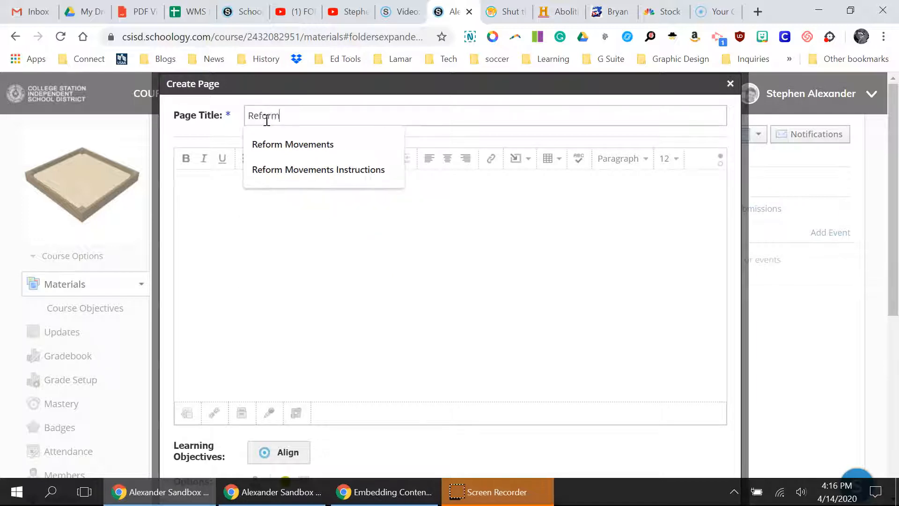
{"action": "type", "text": " Movements Article"}
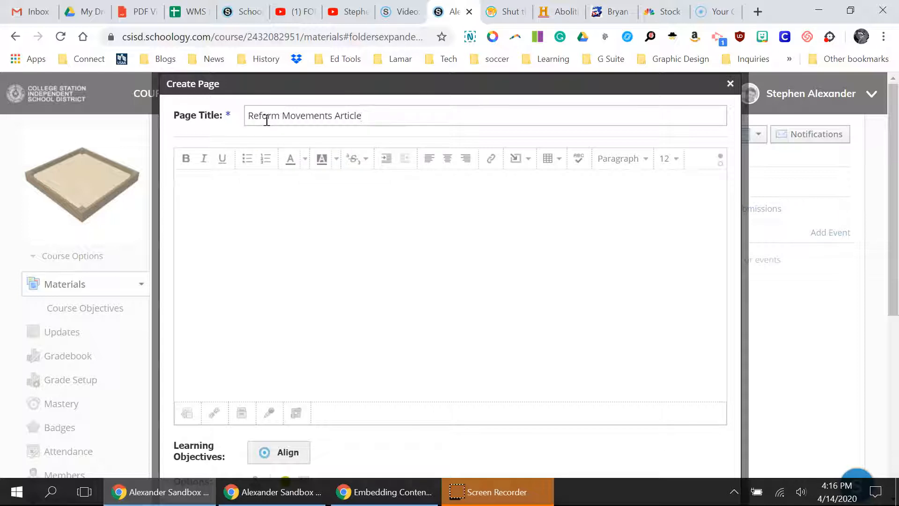
Write the page instructions "Read the article below and then answer the discussion post."
{"action": "left_click", "coordinate": [267, 180]}
{"action": "type", "text": "Read the article below and "}
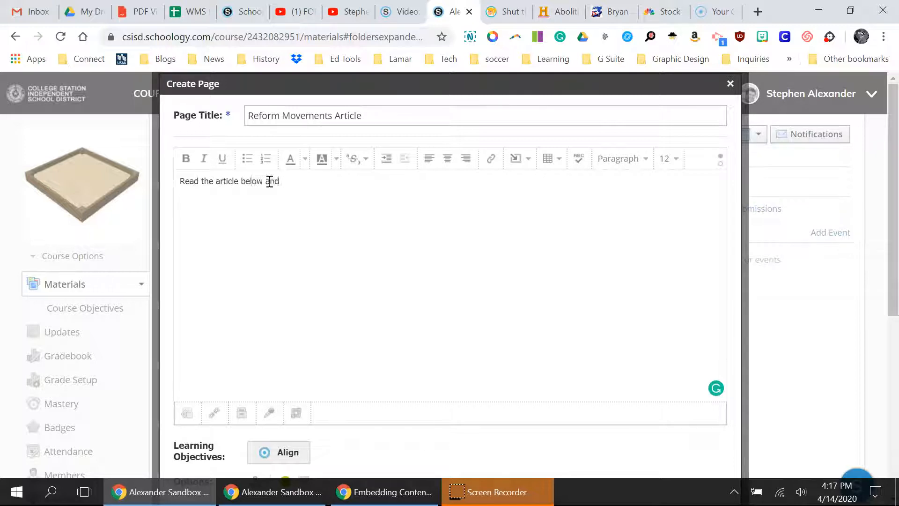
{"action": "type", "text": "then answer the discussion post."}
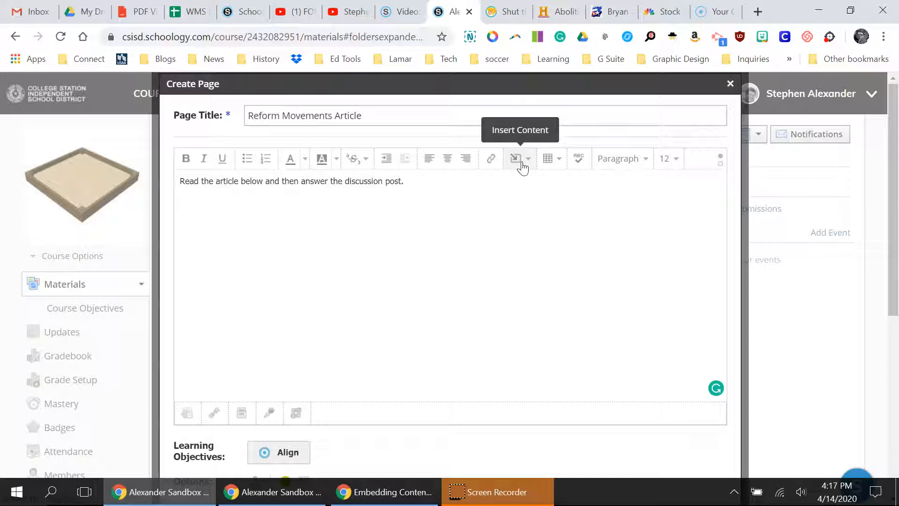
Open the Google Drive Resource App to insert content below the instructions
{"action": "left_click", "coordinate": [227, 204]}
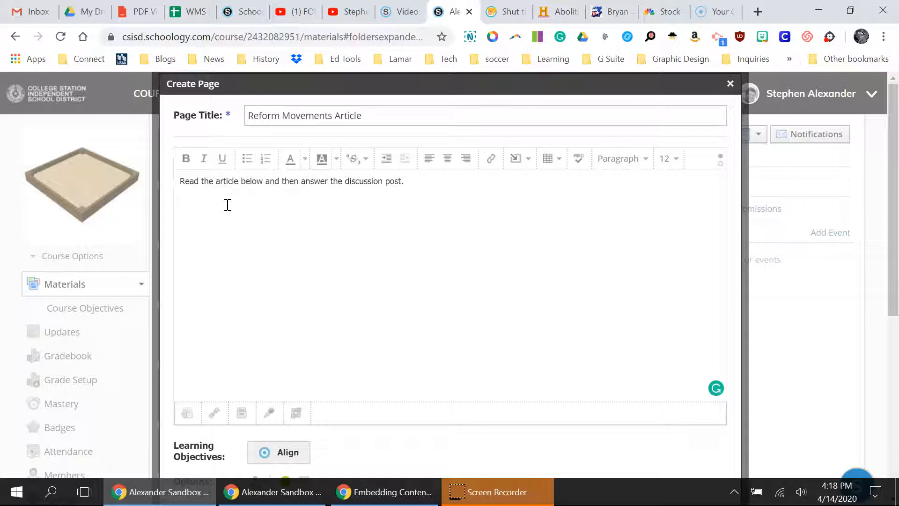
{"action": "left_click", "coordinate": [521, 169]}
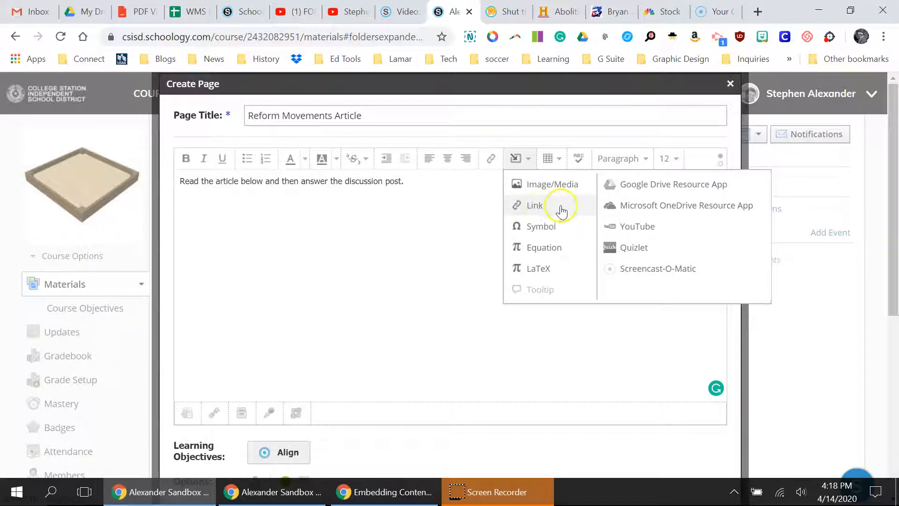
{"action": "left_click", "coordinate": [649, 185]}
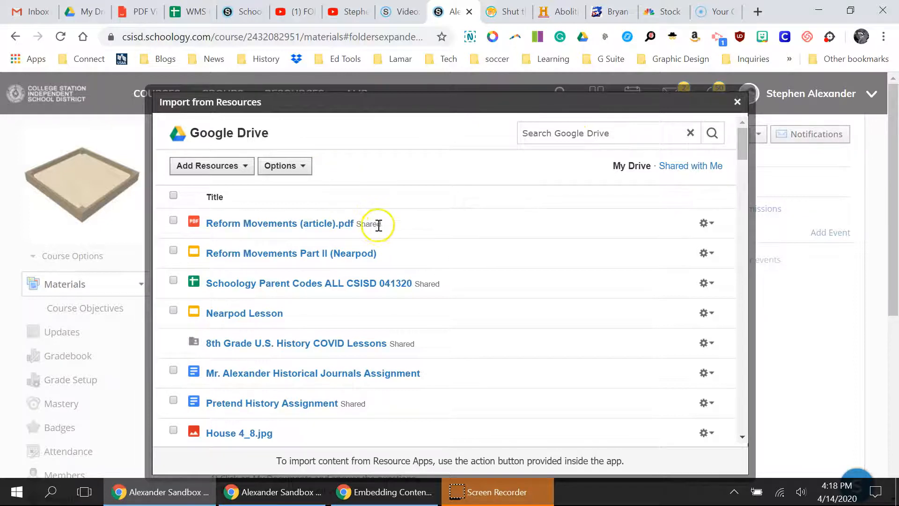
In Google Drive, check the sharing settings of the Reform Movements (article) PDF and copy its view-only shareable link
{"action": "left_click", "coordinate": [84, 8]}
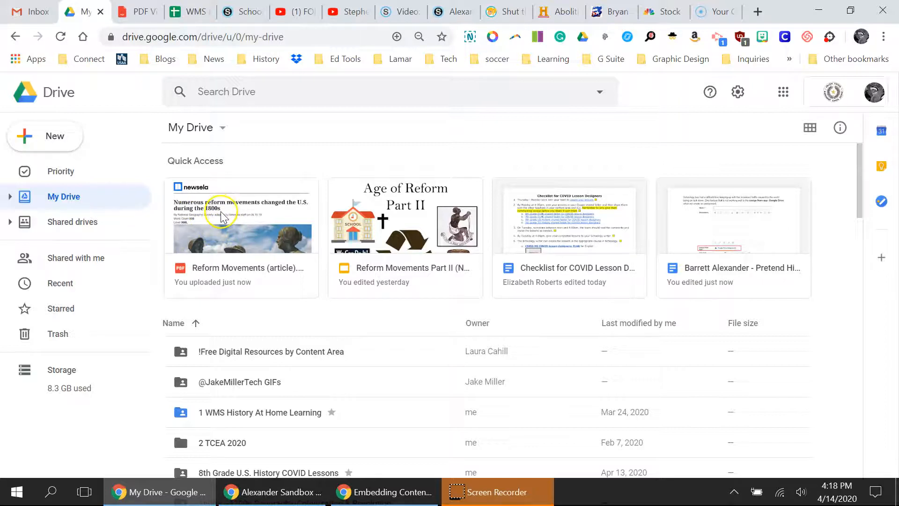
{"action": "right_click", "coordinate": [222, 215]}
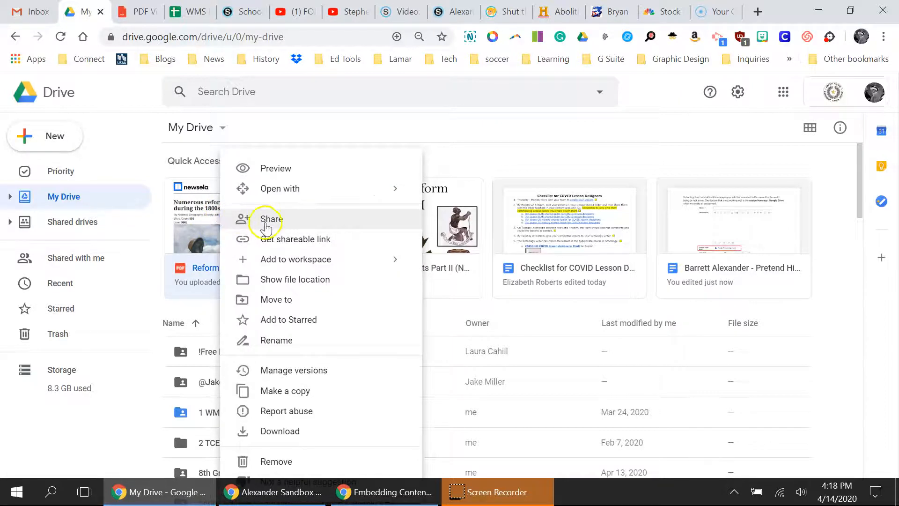
{"action": "left_click", "coordinate": [266, 221]}
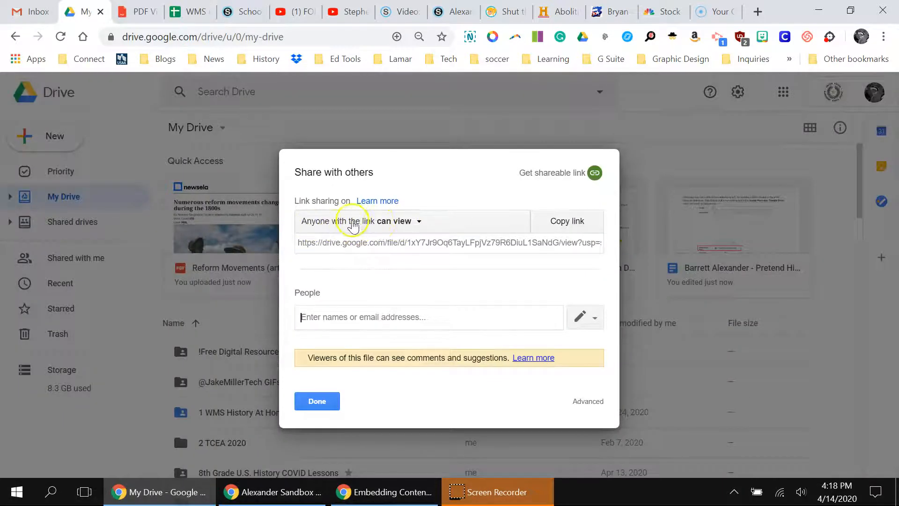
{"action": "left_click", "coordinate": [558, 228]}
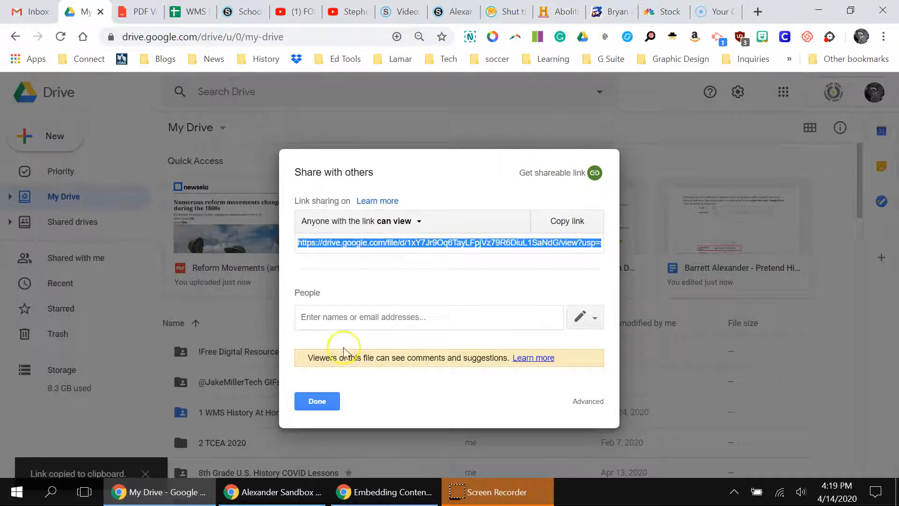
{"action": "left_click", "coordinate": [317, 401]}
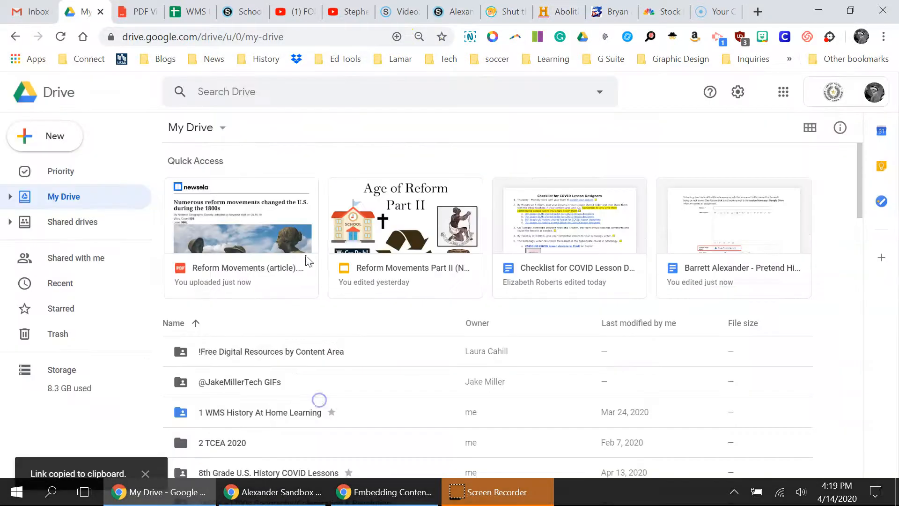
Back in Schoology, import Reform Movements (article).pdf from Google Drive into the page as an embed
{"action": "left_click", "coordinate": [442, 16]}
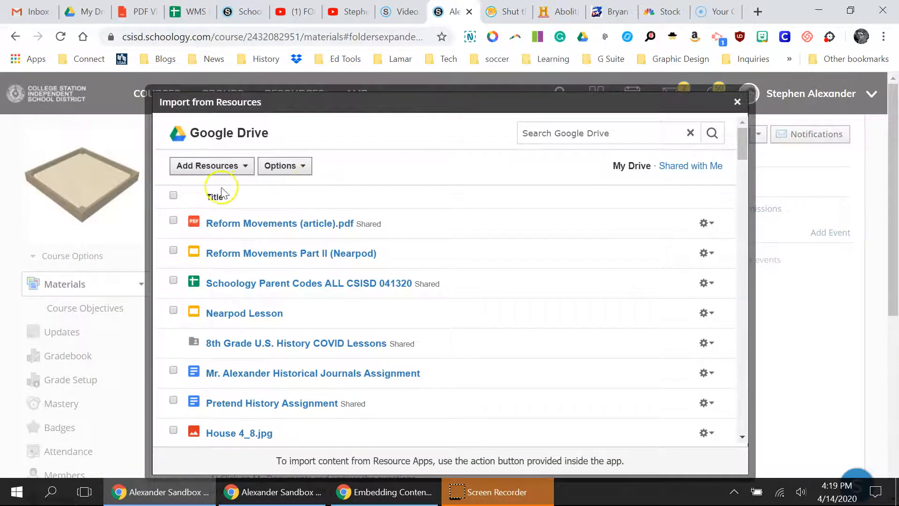
{"action": "left_click", "coordinate": [173, 221]}
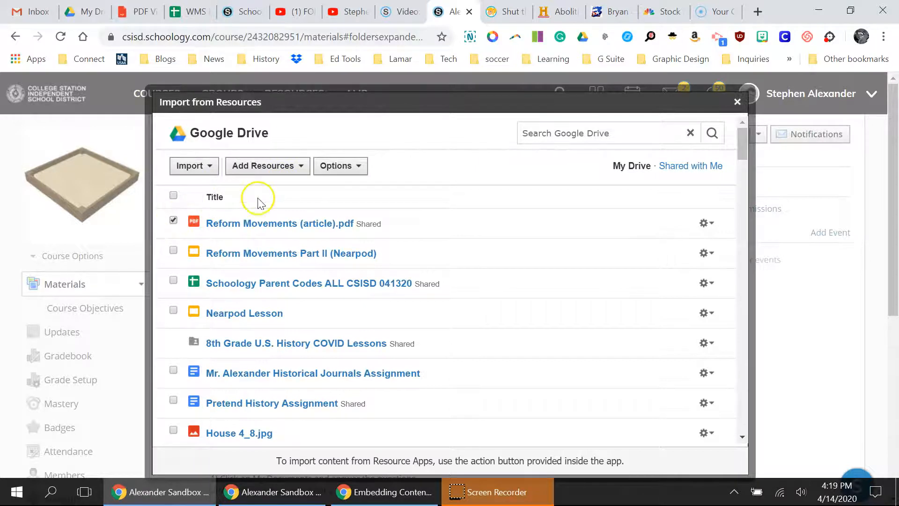
{"action": "left_click", "coordinate": [206, 170]}
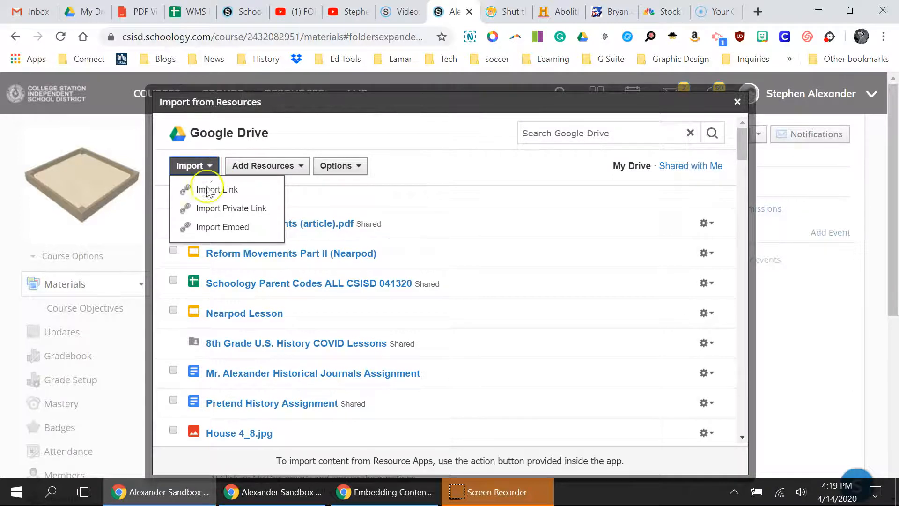
{"action": "left_click", "coordinate": [209, 228]}
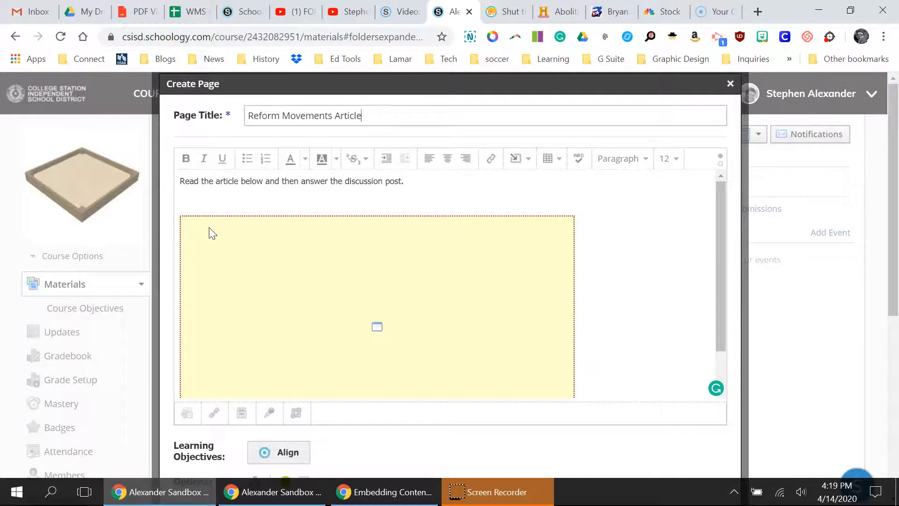
Center the embedded article frame on the page
{"action": "left_click", "coordinate": [432, 286]}
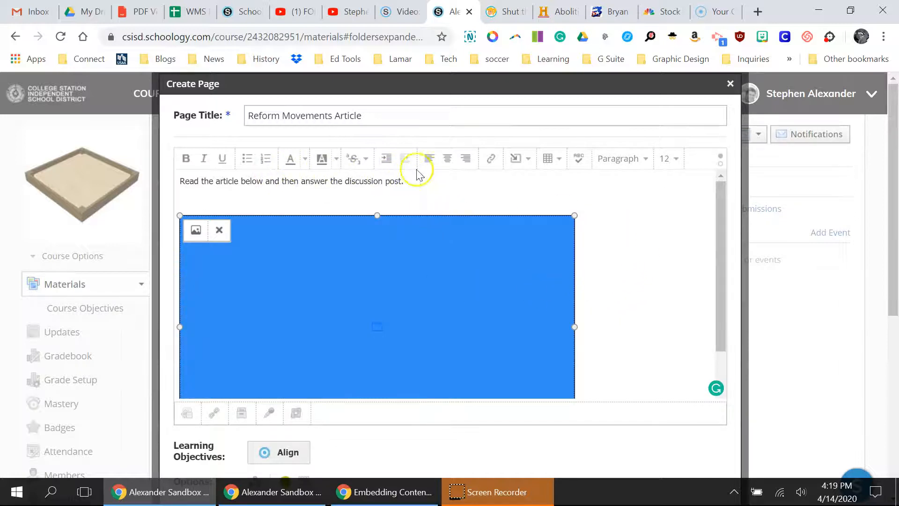
{"action": "left_click", "coordinate": [446, 158]}
{"action": "left_click", "coordinate": [507, 192]}
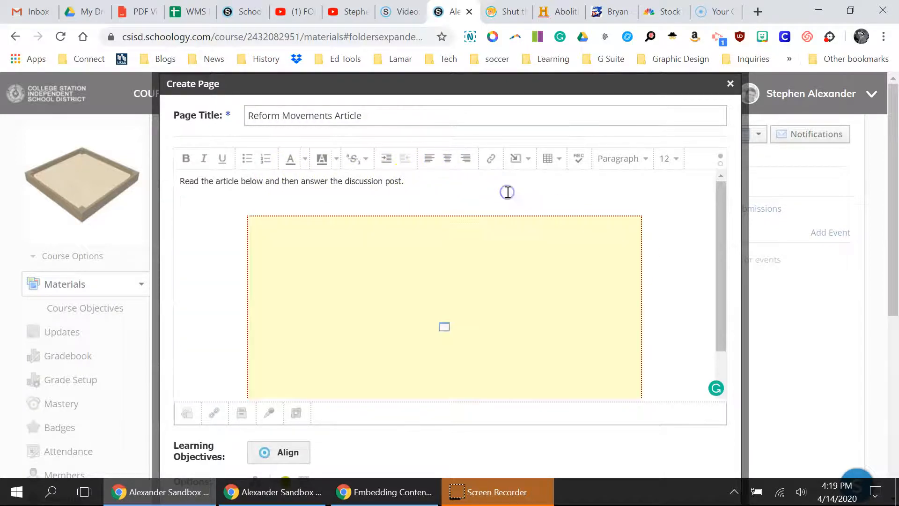
Shrink the embedded article frame slightly from its upper-right corner
{"action": "scroll", "coordinate": [610, 266], "scroll_direction": "down", "scroll_amount": 2}
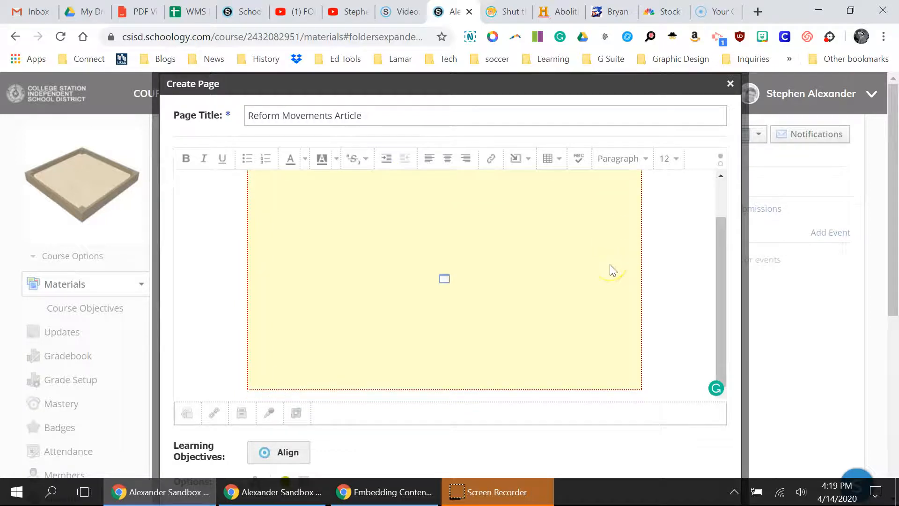
{"action": "scroll", "coordinate": [610, 268], "scroll_direction": "up", "scroll_amount": 2}
{"action": "right_click", "coordinate": [635, 216]}
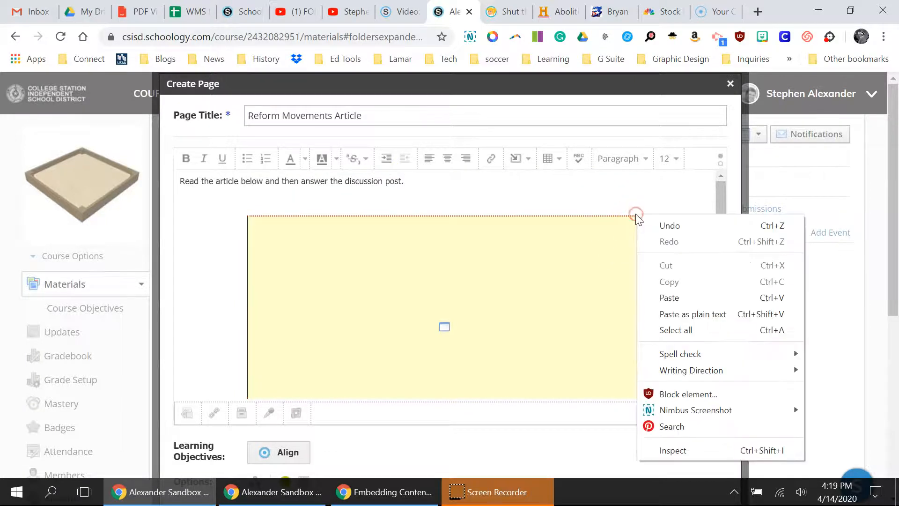
{"action": "left_click", "coordinate": [598, 237]}
{"action": "mouse_move", "coordinate": [639, 214]}
{"action": "left_mouse_down"}
{"action": "mouse_move", "coordinate": [632, 227]}
{"action": "mouse_move", "coordinate": [635, 215]}
{"action": "left_mouse_up"}
{"action": "left_click", "coordinate": [662, 222]}
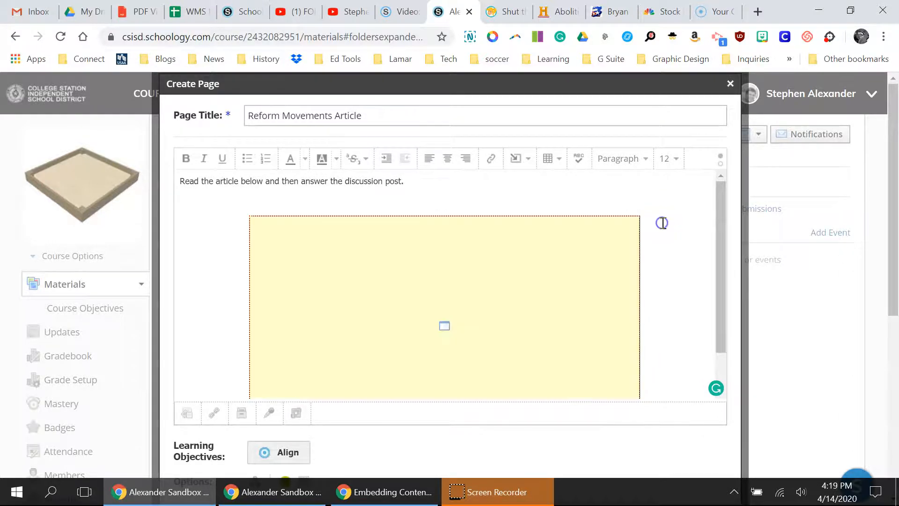
Set the page to display inline and create it
{"action": "scroll", "coordinate": [662, 223], "scroll_direction": "down", "scroll_amount": 3}
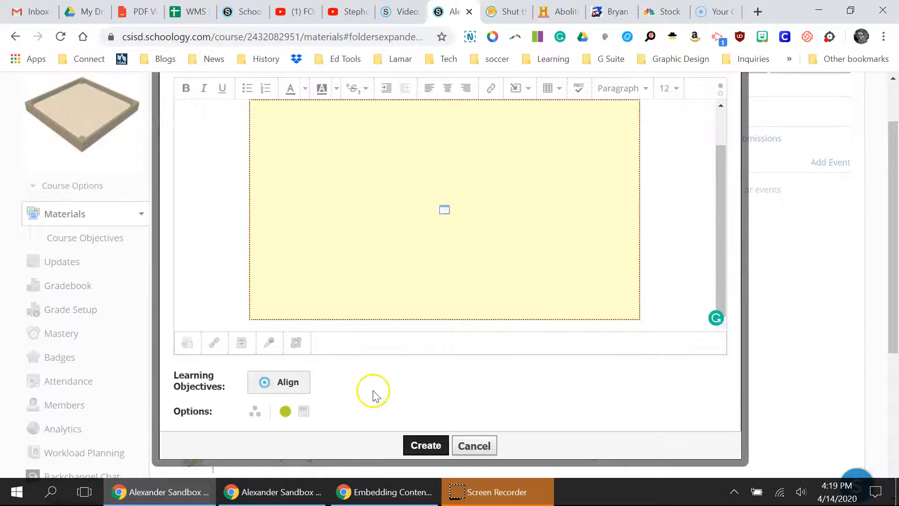
{"action": "left_click", "coordinate": [306, 418]}
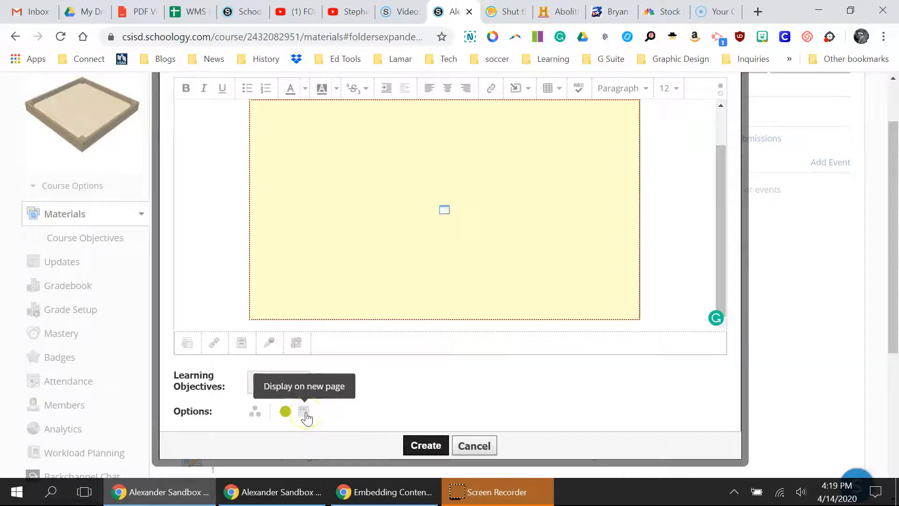
{"action": "left_click", "coordinate": [305, 412]}
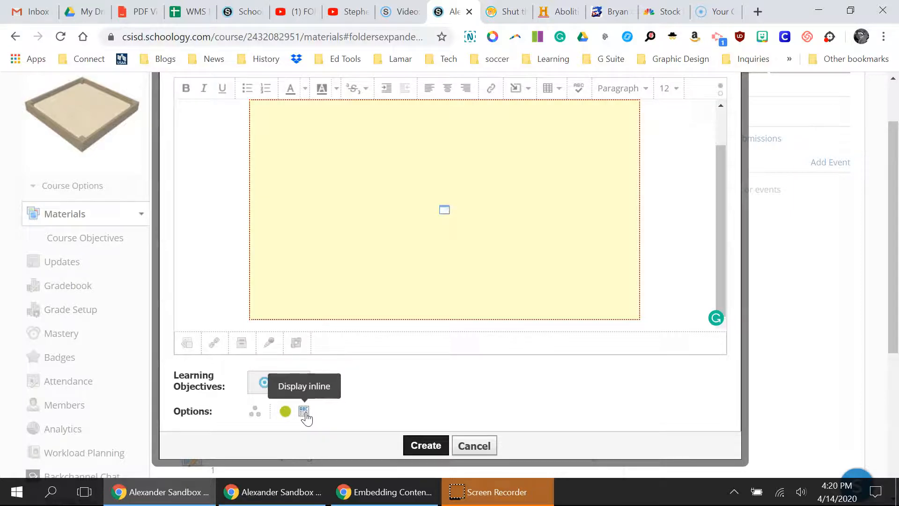
{"action": "left_click", "coordinate": [304, 411]}
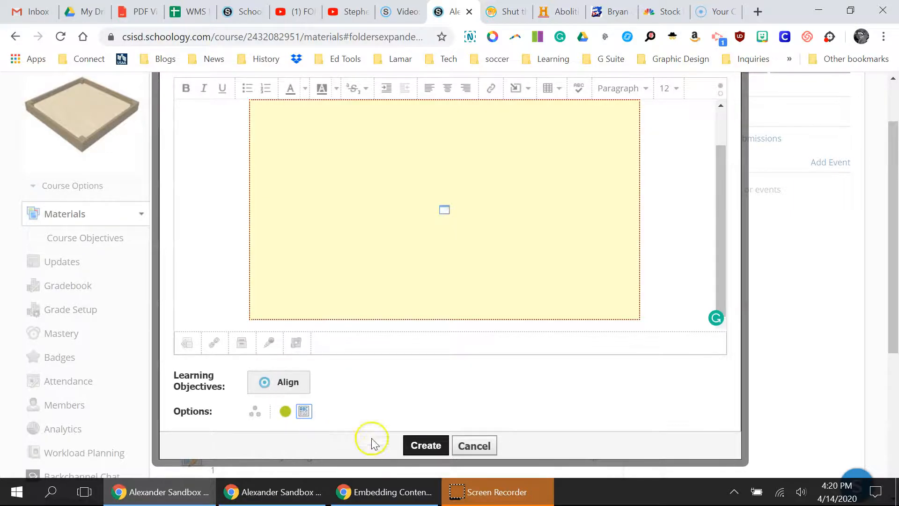
{"action": "left_click", "coordinate": [424, 449]}
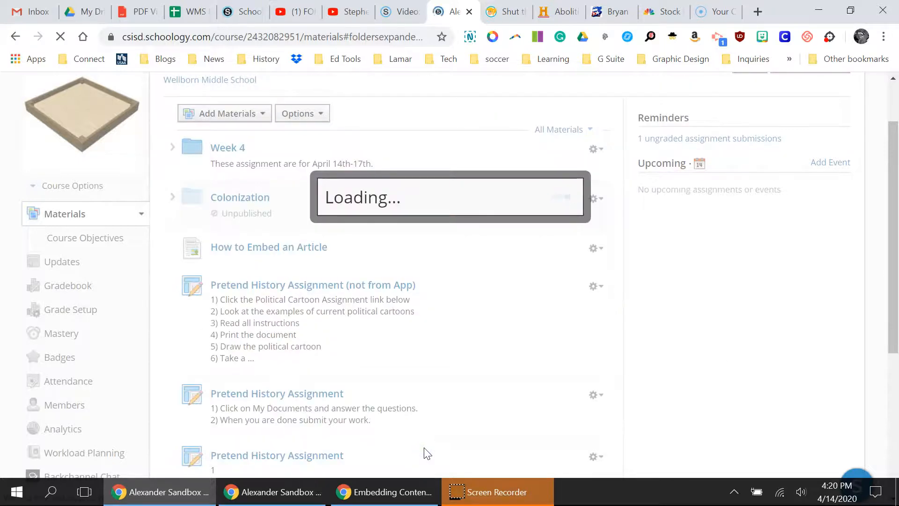
Examine the Reform Movements Article entry in the course materials and read through its embedded PDF
{"action": "scroll", "coordinate": [427, 453], "scroll_direction": "down", "scroll_amount": 2}
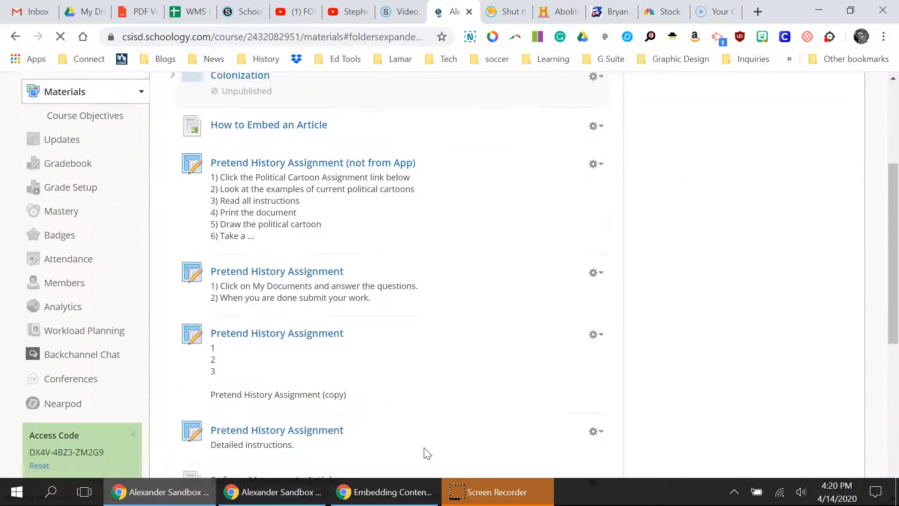
{"action": "scroll", "coordinate": [427, 454], "scroll_direction": "down", "scroll_amount": 3}
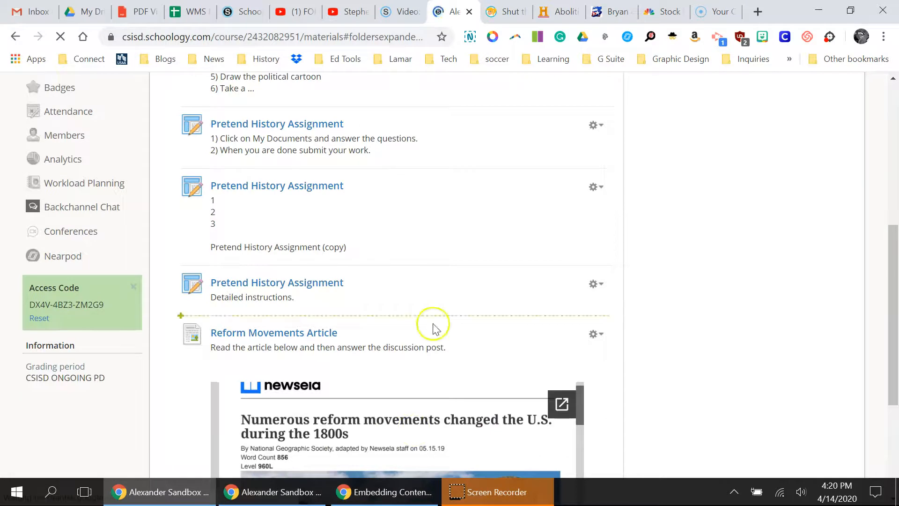
{"action": "scroll", "coordinate": [598, 375], "scroll_direction": "down", "scroll_amount": 1}
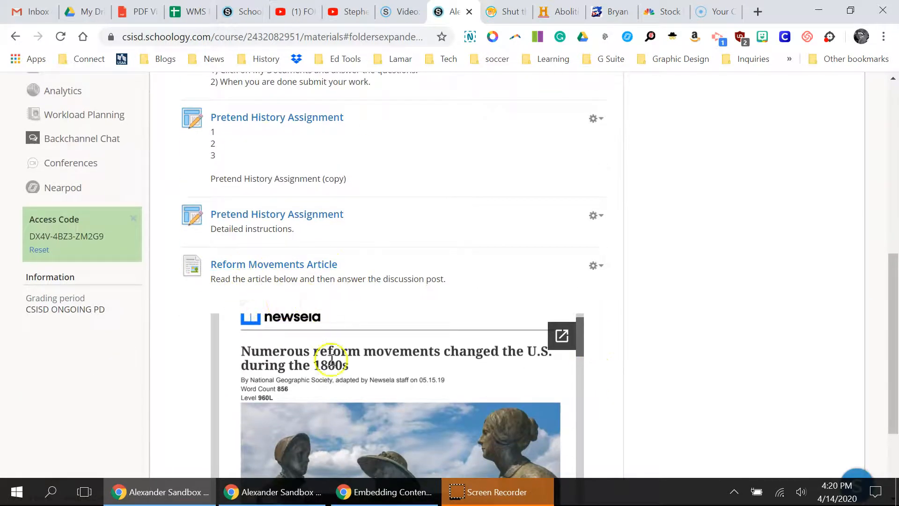
{"action": "scroll", "coordinate": [613, 370], "scroll_direction": "down", "scroll_amount": 1}
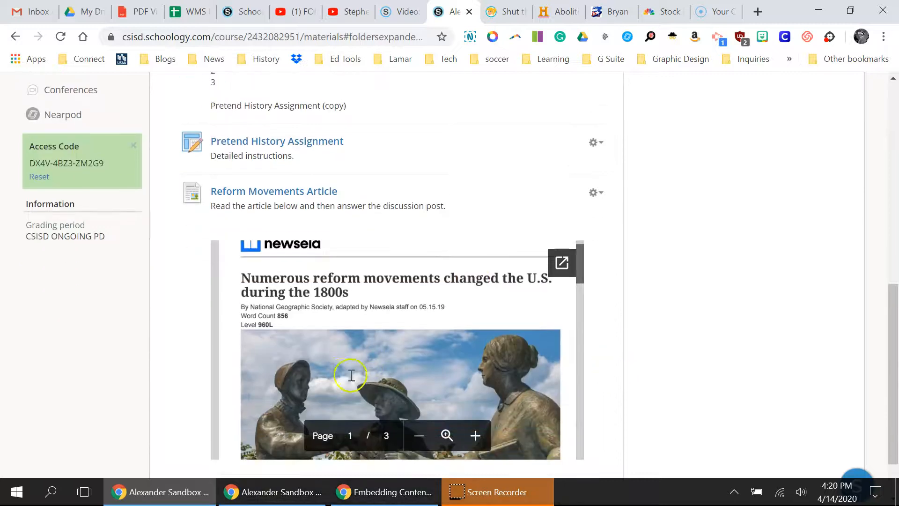
{"action": "scroll", "coordinate": [370, 333], "scroll_direction": "down", "scroll_amount": 5}
{"action": "scroll", "coordinate": [370, 333], "scroll_direction": "down", "scroll_amount": 6}
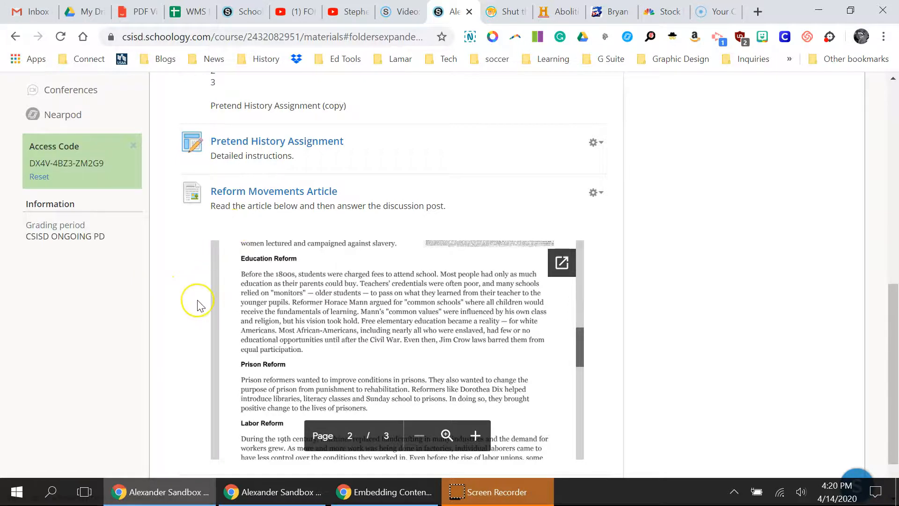
{"action": "scroll", "coordinate": [197, 304], "scroll_direction": "down", "scroll_amount": 2}
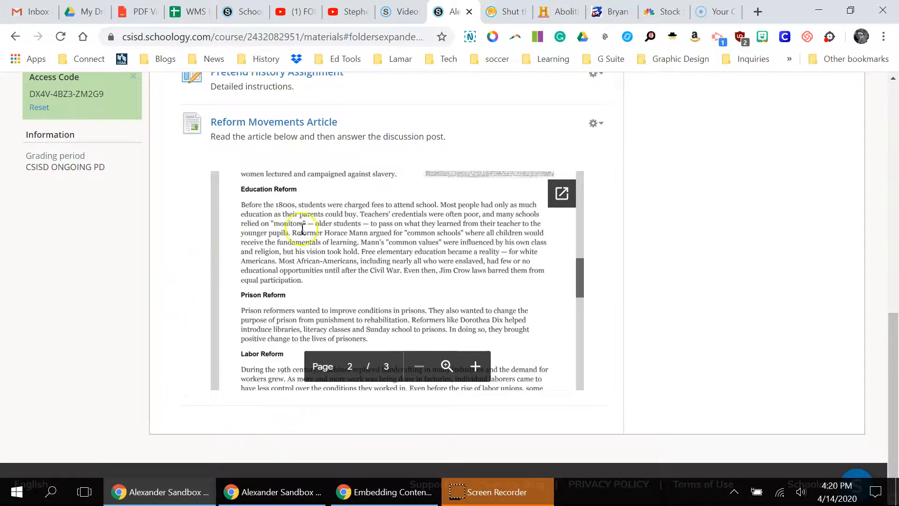
Switch to the incognito window with the student view, reload the course materials, and locate the Reform Movements Article entry
{"action": "scroll", "coordinate": [305, 239], "scroll_direction": "down", "scroll_amount": 4}
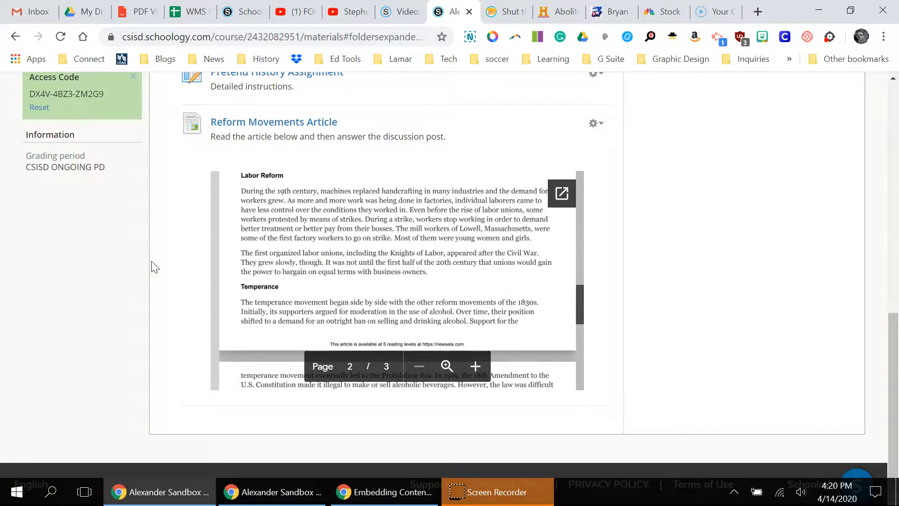
{"action": "left_click", "coordinate": [238, 496]}
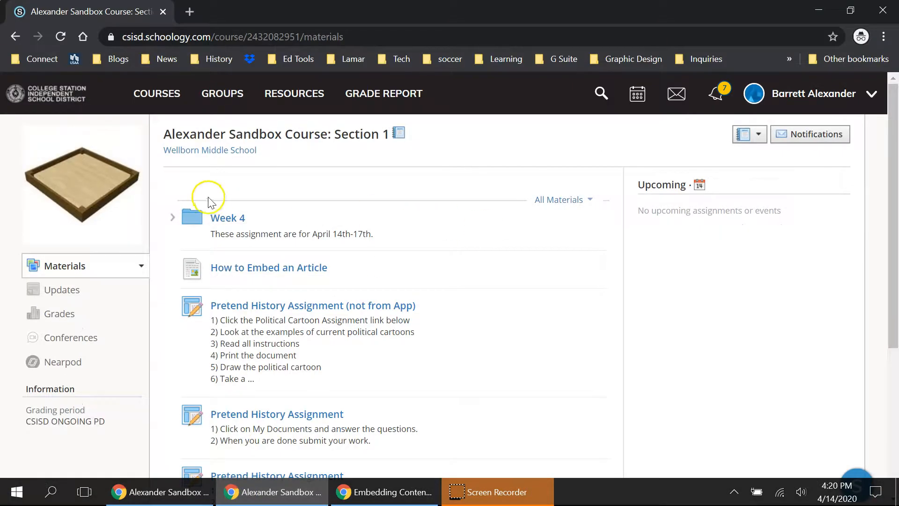
{"action": "left_click", "coordinate": [61, 37]}
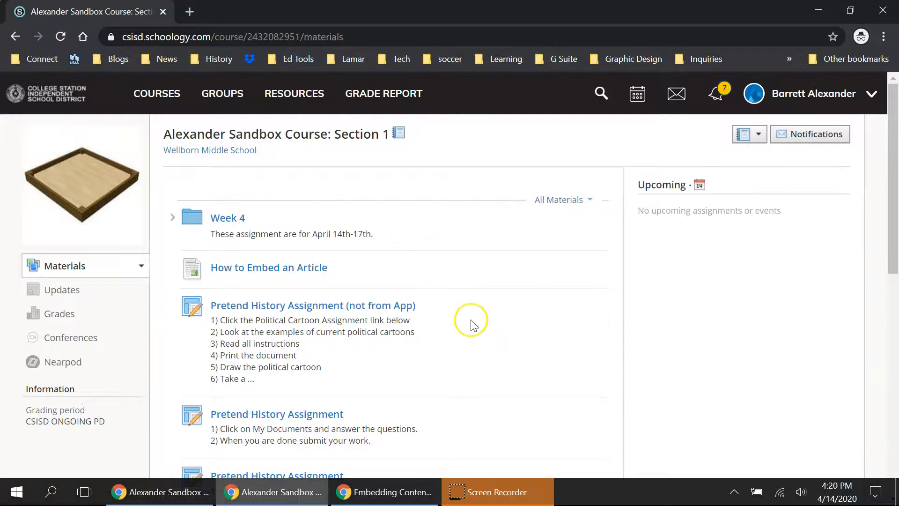
{"action": "scroll", "coordinate": [471, 333], "scroll_direction": "down", "scroll_amount": 7}
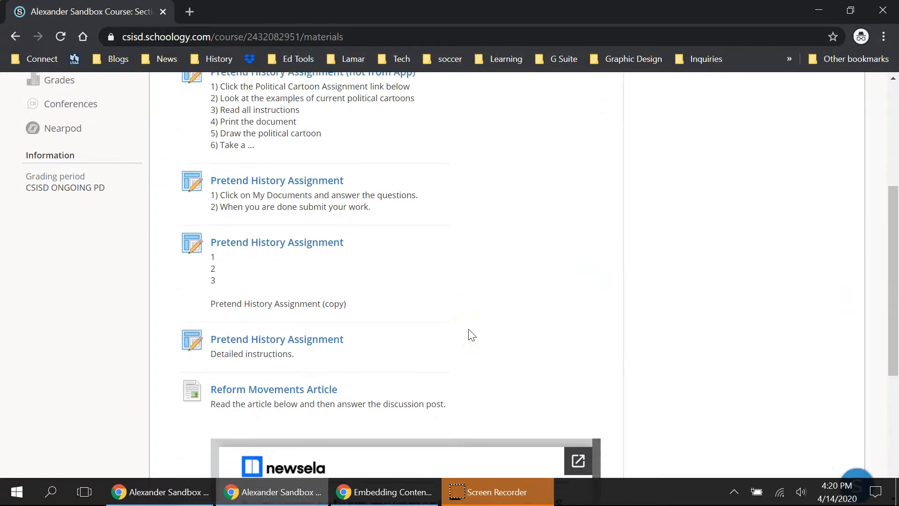
{"action": "scroll", "coordinate": [174, 336], "scroll_direction": "down", "scroll_amount": 3}
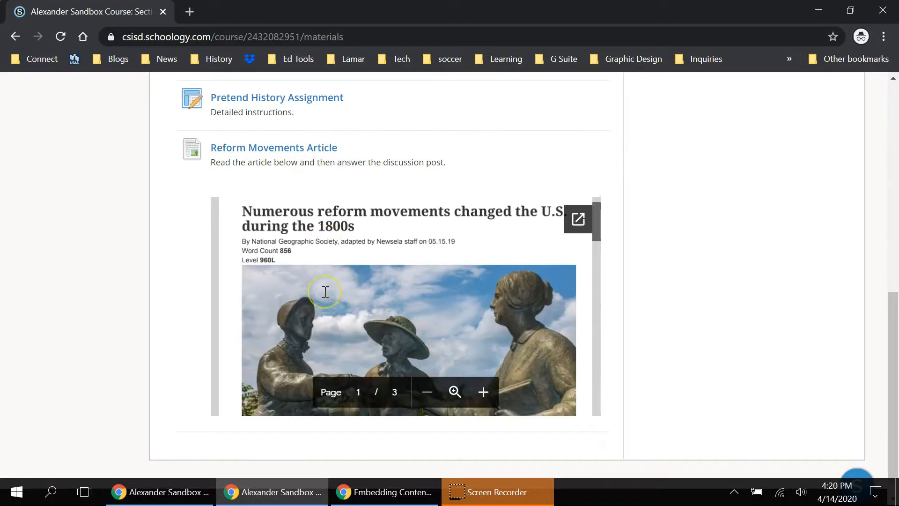
Examine the embedded Reform Movements PDF through page 2 in the student view, and return to the teacher's course window
{"action": "scroll", "coordinate": [324, 292], "scroll_direction": "down", "scroll_amount": 5}
{"action": "scroll", "coordinate": [325, 292], "scroll_direction": "down", "scroll_amount": 8}
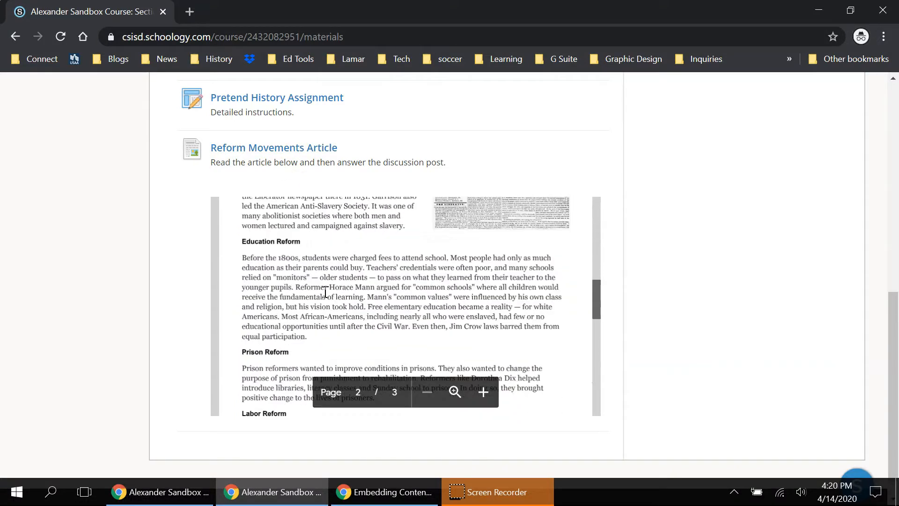
{"action": "scroll", "coordinate": [149, 328], "scroll_direction": "down", "scroll_amount": 1}
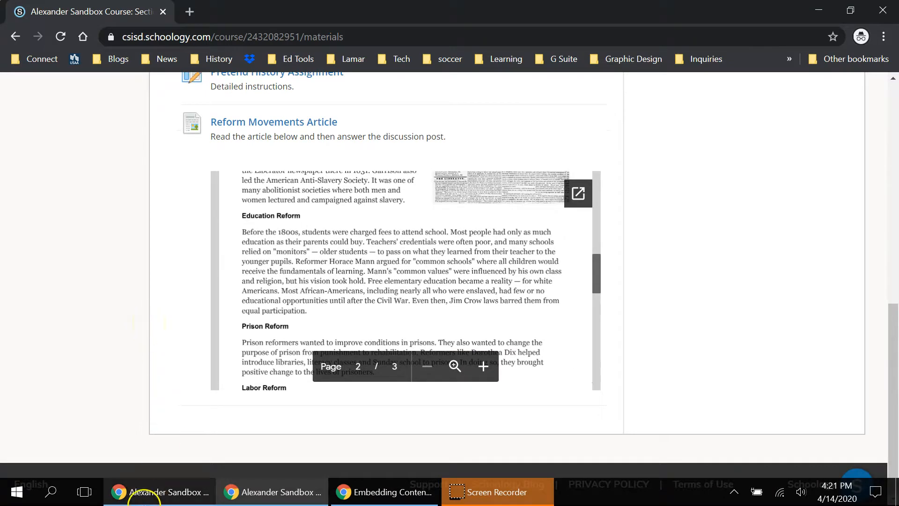
{"action": "left_click", "coordinate": [140, 491]}
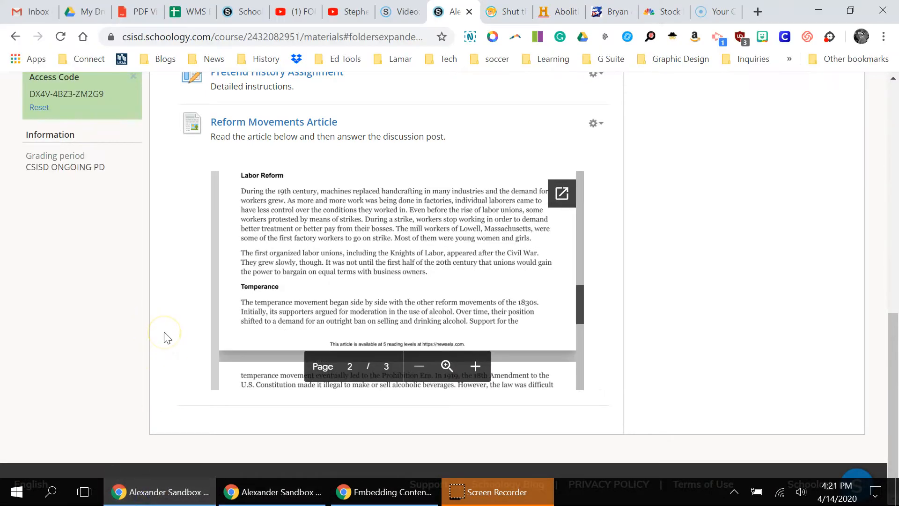